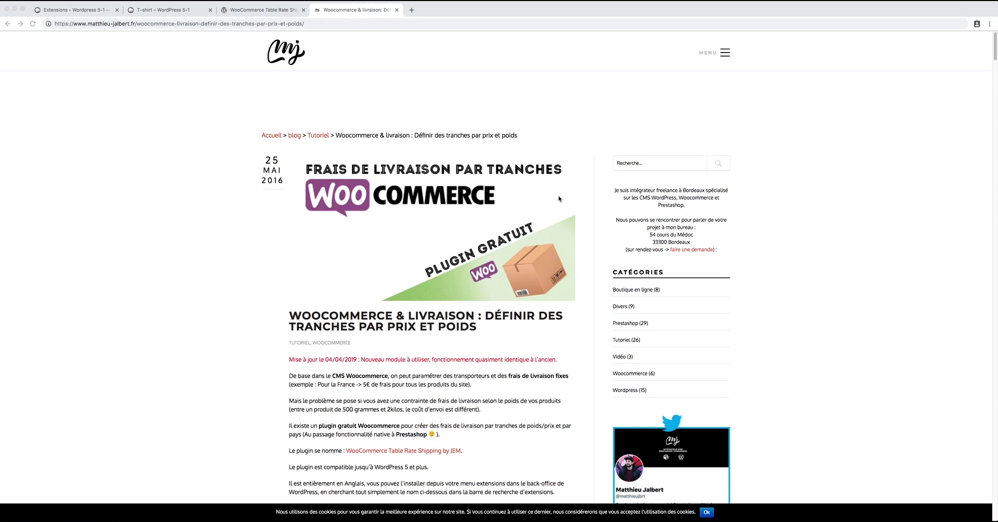
Step: Review the WordPress.org page of the WooCommerce Table Rate Shipping by JEM plugin, including its description and key features
{"action": "key", "text": "ctrl+shift+Tab"}
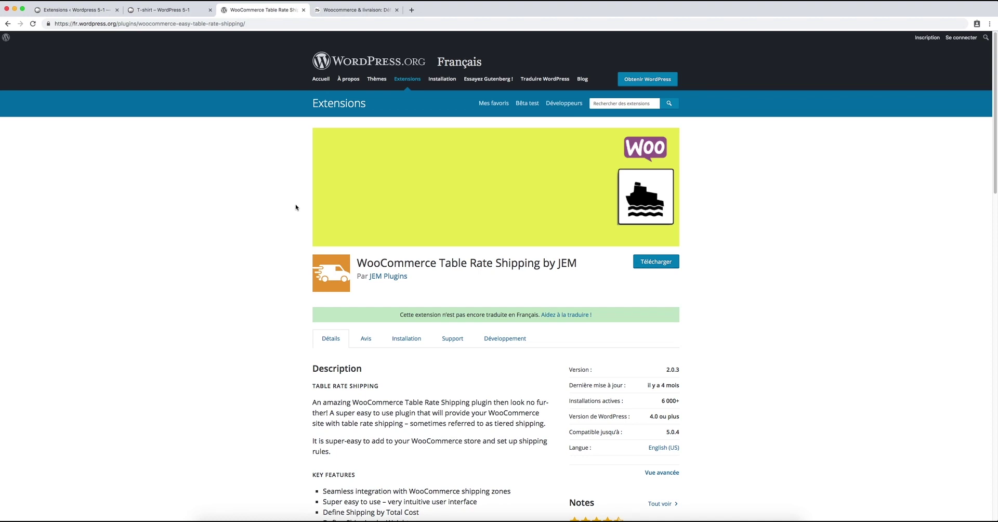
{"action": "scroll", "coordinate": [393, 280], "scroll_direction": "down", "scroll_amount": 2}
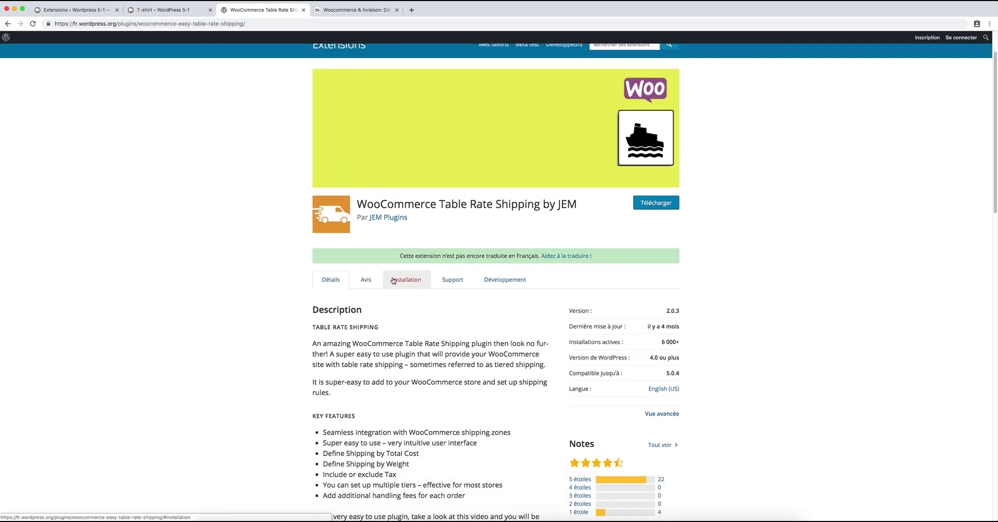
{"action": "scroll", "coordinate": [393, 281], "scroll_direction": "down", "scroll_amount": 3}
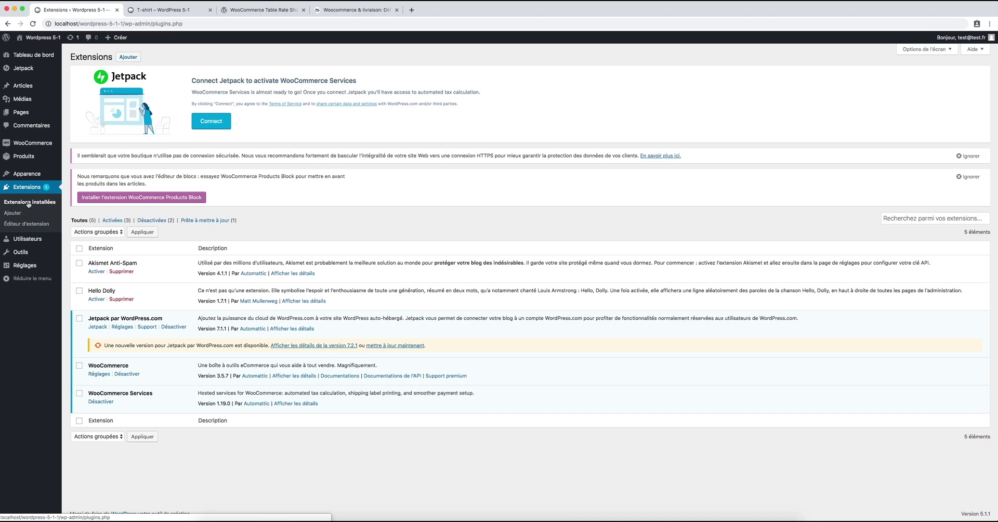
Step: Find the WooCommerce Table Rate Shipping by JEM extension by searching for "WooCommerce Table Rate", and install and activate it
{"action": "left_click", "coordinate": [12, 212]}
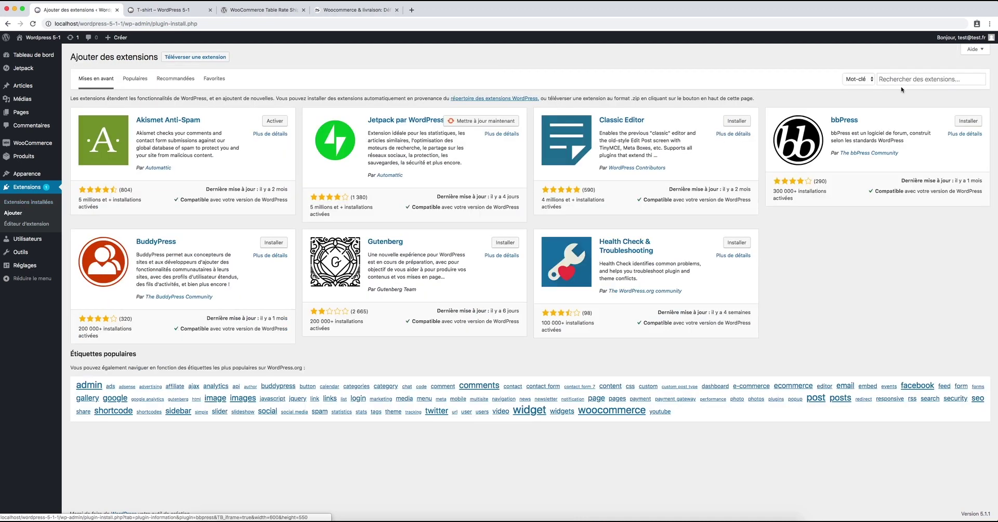
{"action": "left_click", "coordinate": [906, 79]}
{"action": "type", "text": "WooCommerce Table Rate"}
{"action": "key", "text": "Return"}
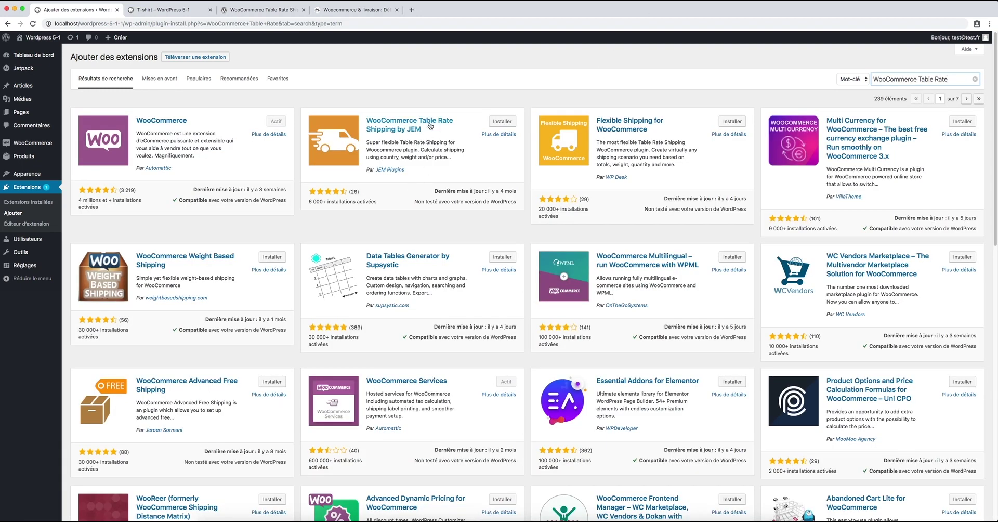
{"action": "left_click", "coordinate": [501, 122]}
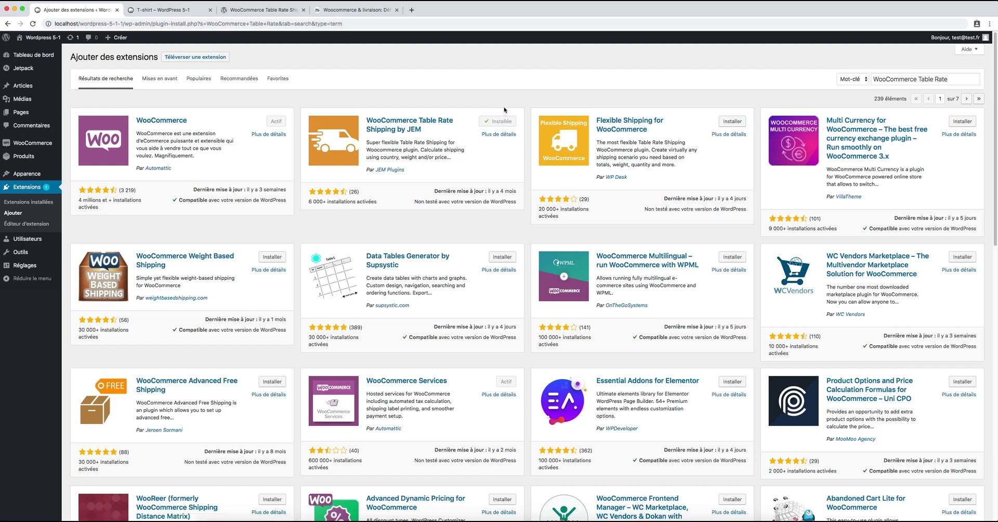
{"action": "left_click", "coordinate": [503, 122]}
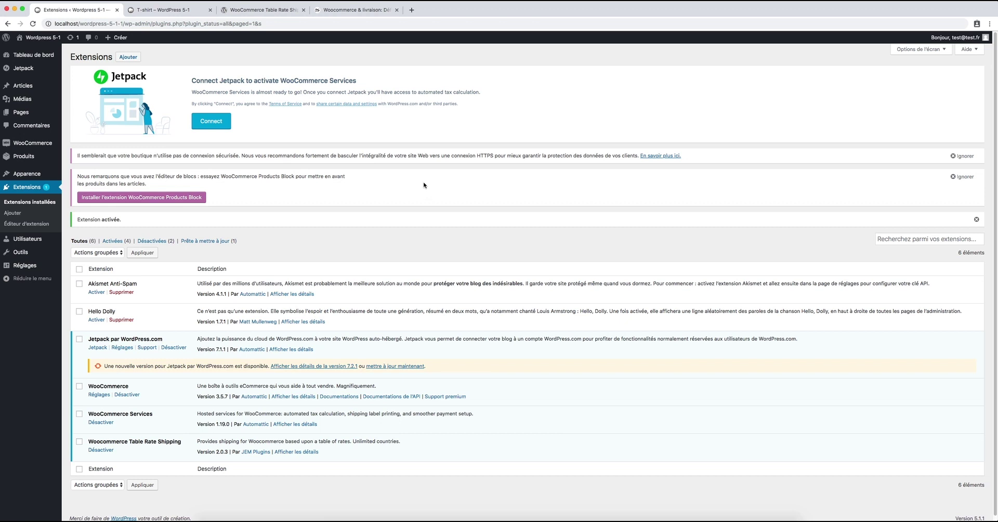
Step: Open the published T-shirt product for editing and display its shipping (Expédition) data
{"action": "mouse_move", "coordinate": [38, 148]}
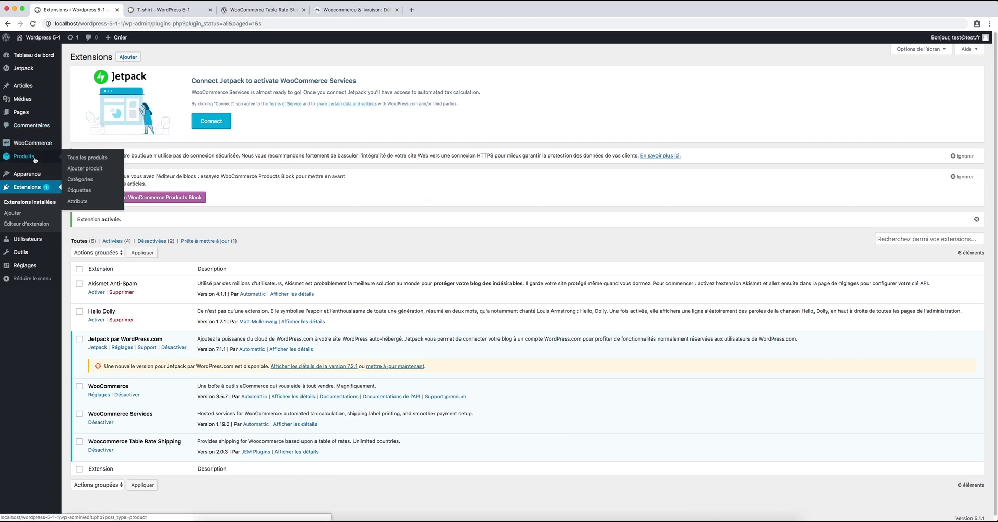
{"action": "left_click", "coordinate": [86, 159]}
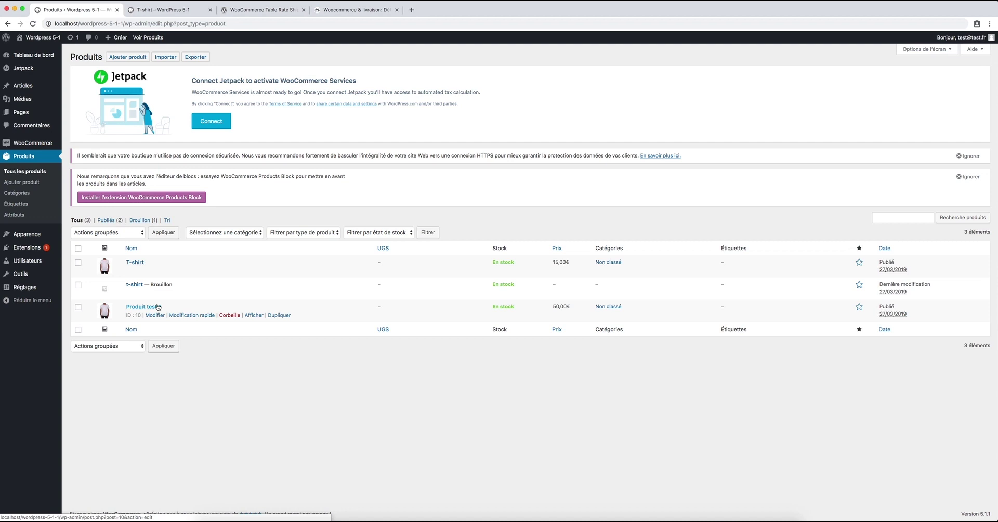
{"action": "left_click", "coordinate": [138, 264]}
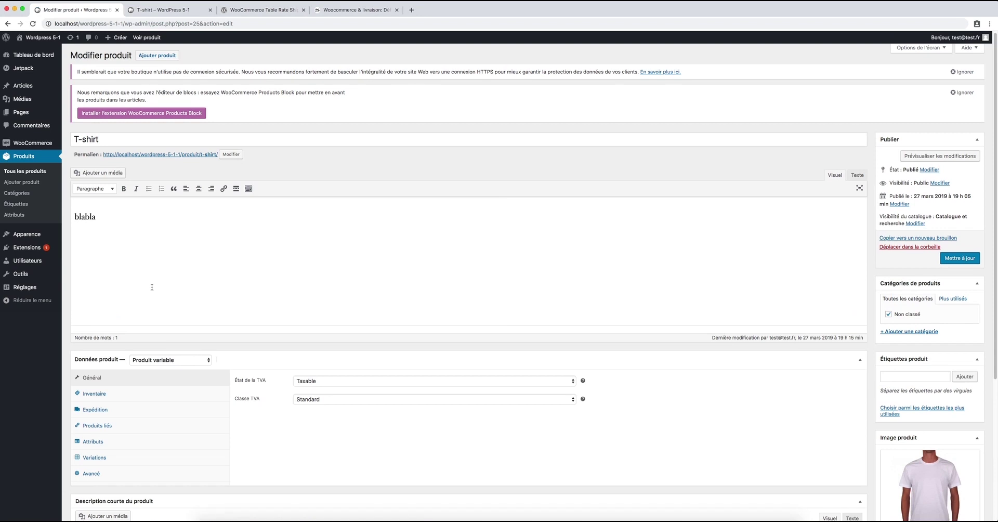
{"action": "scroll", "coordinate": [151, 287], "scroll_direction": "down", "scroll_amount": 2}
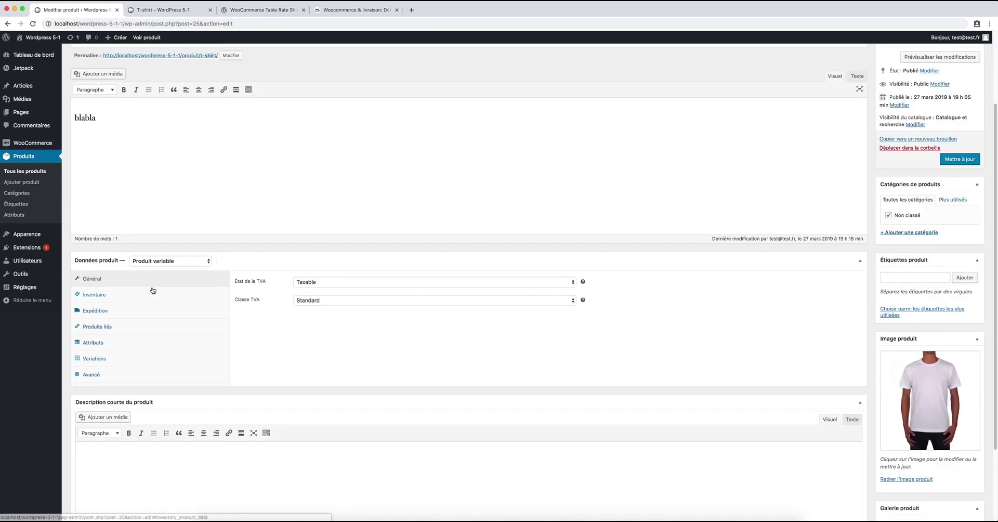
{"action": "left_click", "coordinate": [104, 313]}
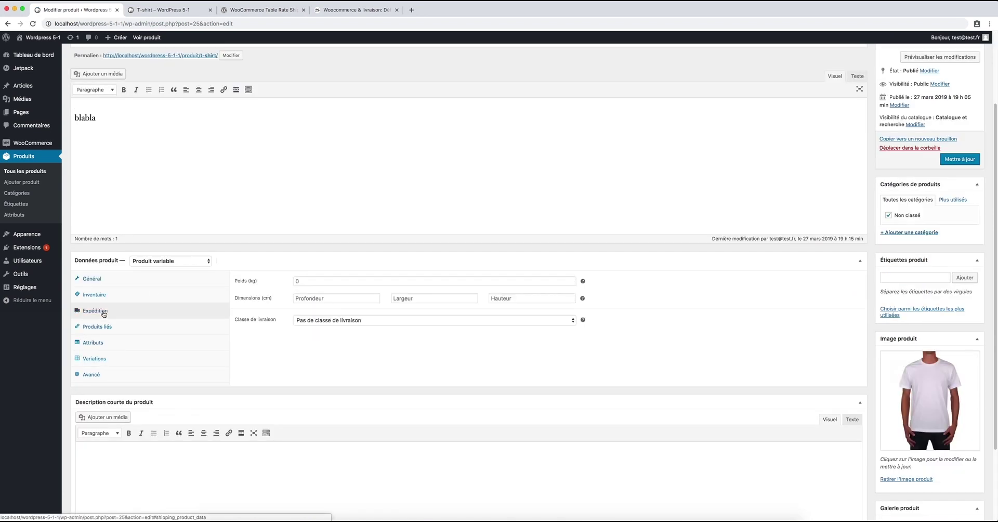
{"action": "left_click_drag", "start_coordinate": [233, 283], "coordinate": [277, 284]}
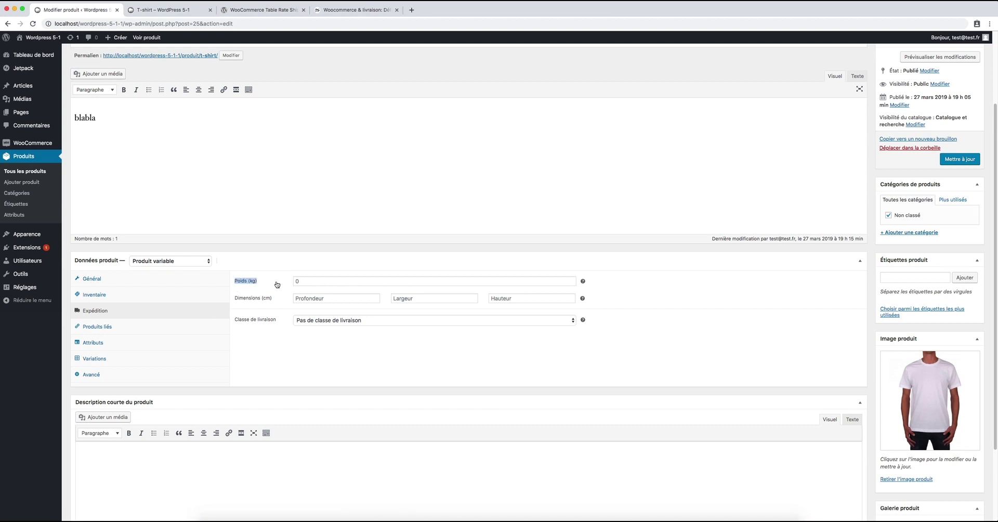
Step: Set the T-shirt's weight to 0.200 kg, update the product and check the saved shipping data
{"action": "left_click", "coordinate": [312, 281]}
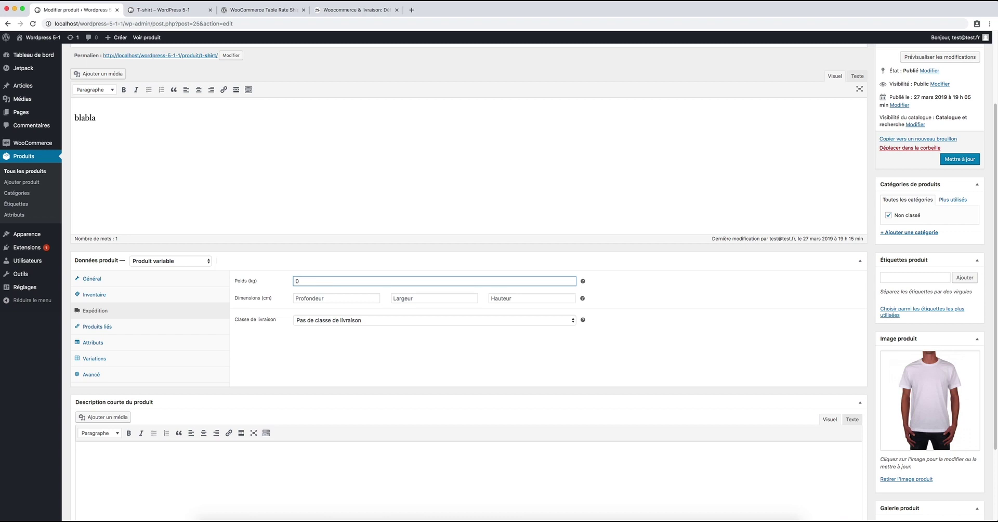
{"action": "type", "text": "00"}
{"action": "left_click", "coordinate": [302, 281]}
{"action": "key", "text": "BackSpace"}
{"action": "type", "text": "200"}
{"action": "left_click", "coordinate": [971, 161]}
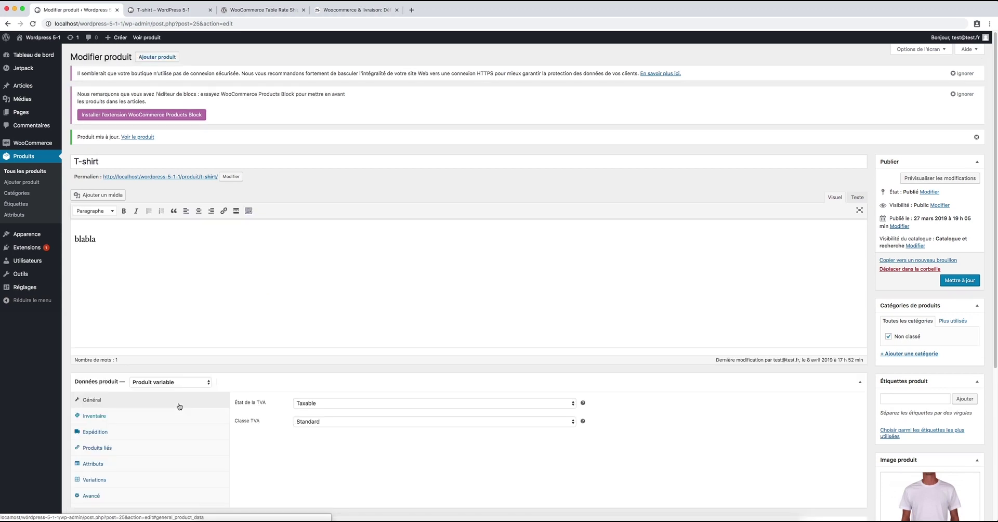
{"action": "left_click", "coordinate": [108, 433]}
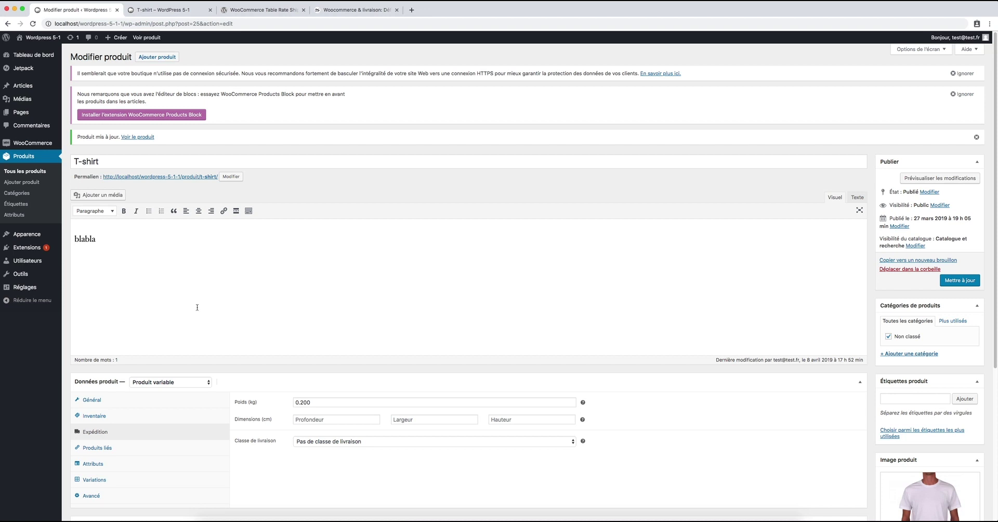
Step: Open the France shipping zone in the WooCommerce shipping settings
{"action": "mouse_move", "coordinate": [45, 144]}
{"action": "left_click", "coordinate": [77, 177]}
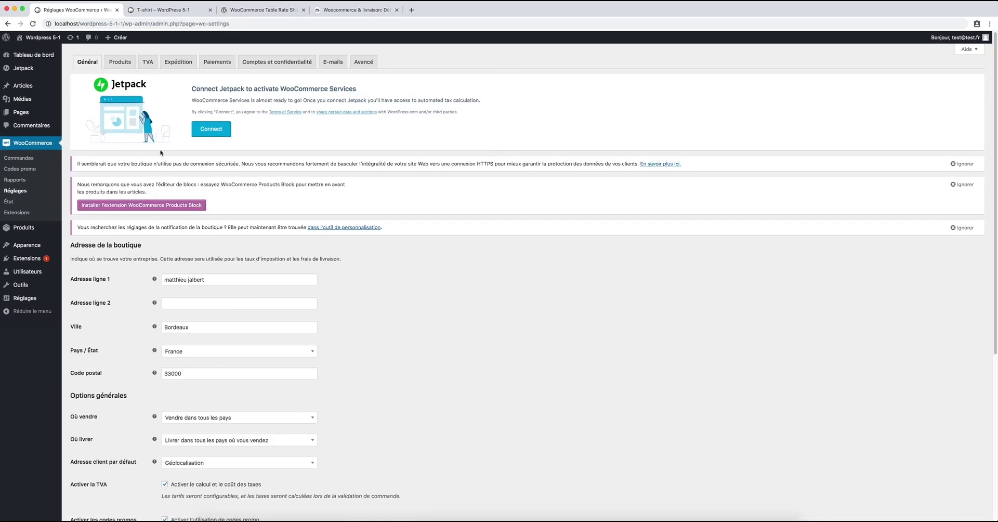
{"action": "left_click", "coordinate": [179, 62]}
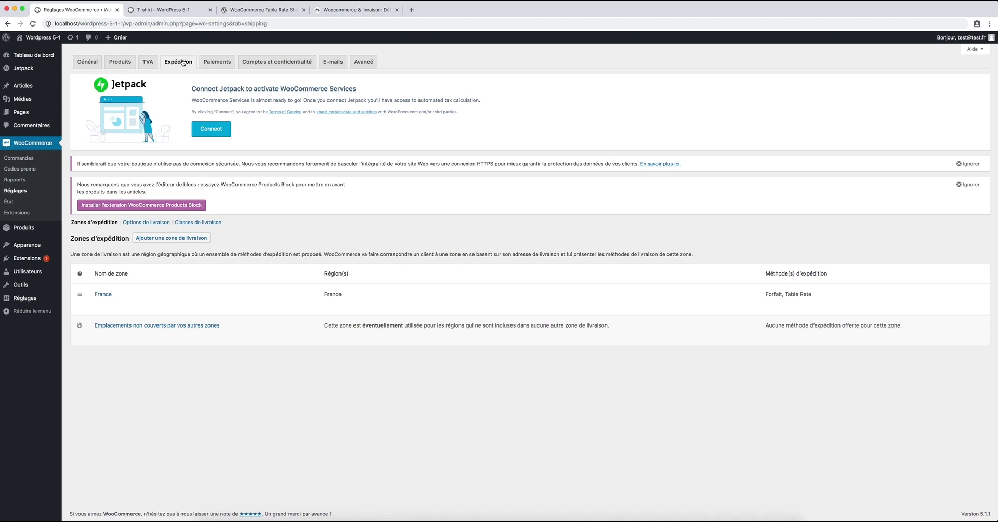
{"action": "left_click", "coordinate": [103, 294]}
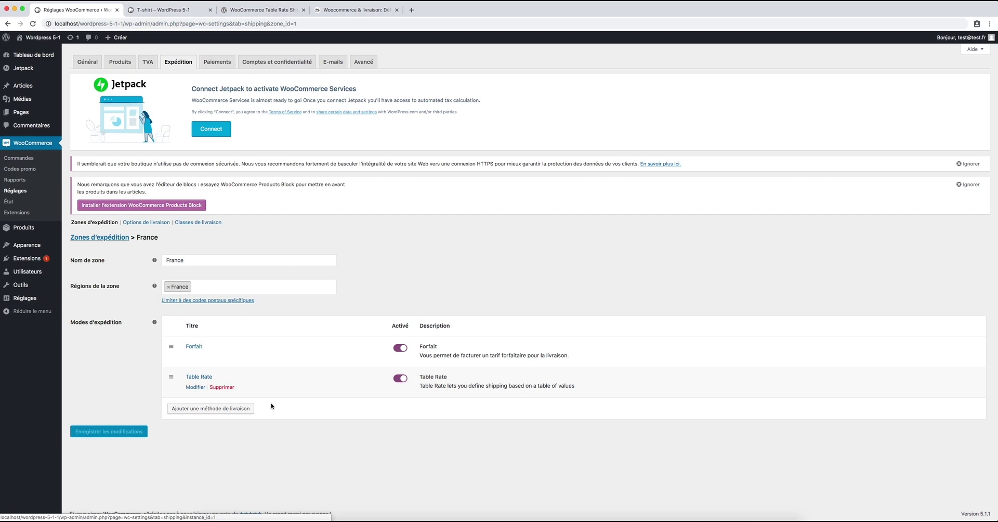
Step: Examine which delivery methods can be added to the France zone, and close the dialog without adding one
{"action": "left_click", "coordinate": [214, 409]}
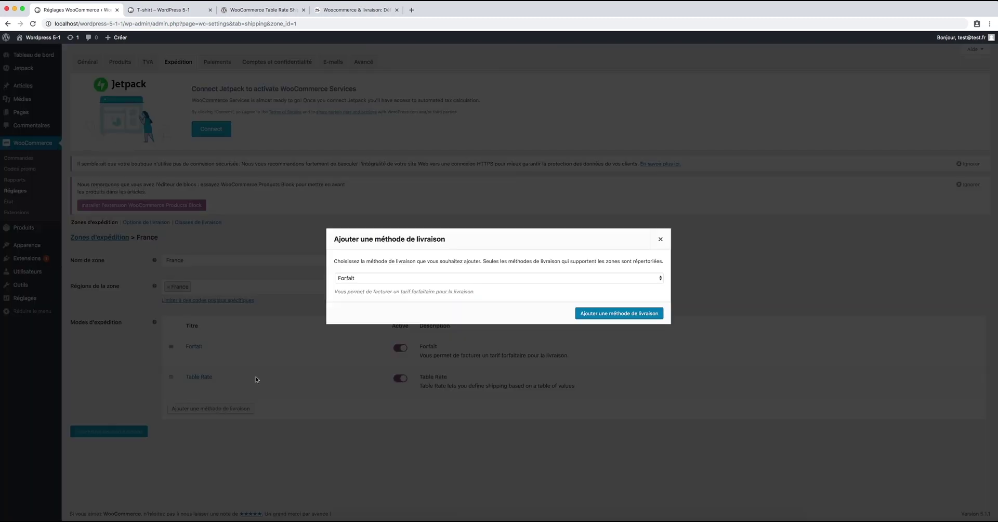
{"action": "left_click", "coordinate": [350, 279]}
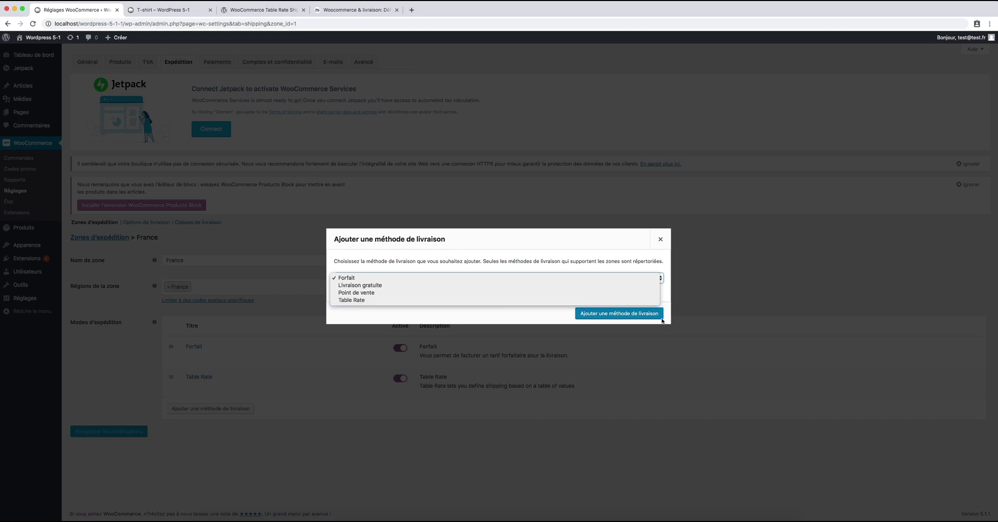
{"action": "left_click", "coordinate": [660, 240]}
{"action": "left_click", "coordinate": [660, 241]}
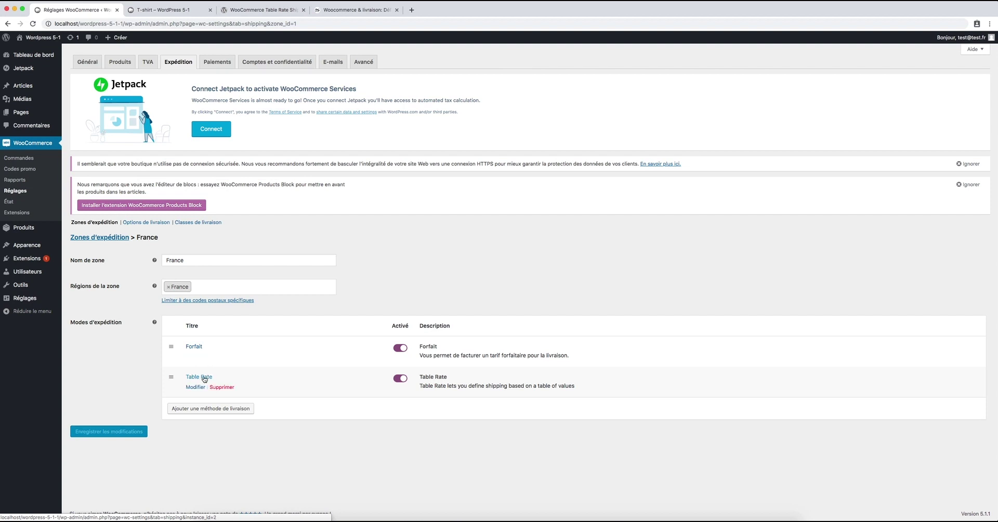
Step: Add a new shipping method under the France zone's Table Rate, enable it and title it Chronopost, leaving the handling fee blank
{"action": "left_click", "coordinate": [196, 387]}
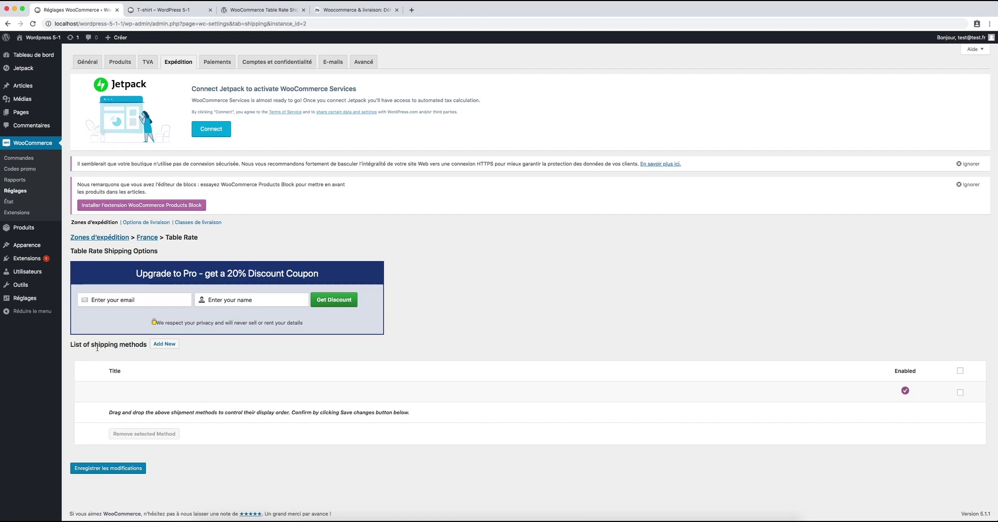
{"action": "left_click", "coordinate": [164, 345]}
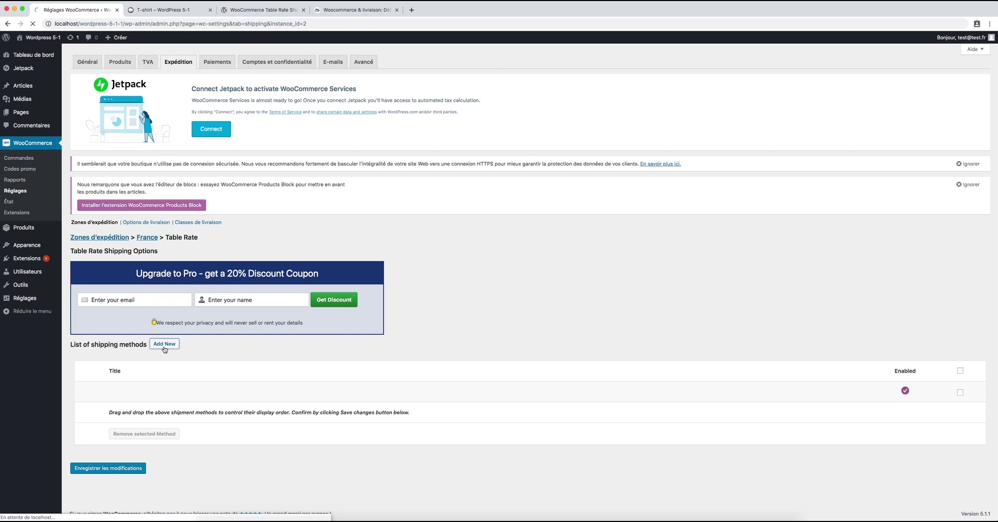
{"action": "left_click", "coordinate": [168, 275]}
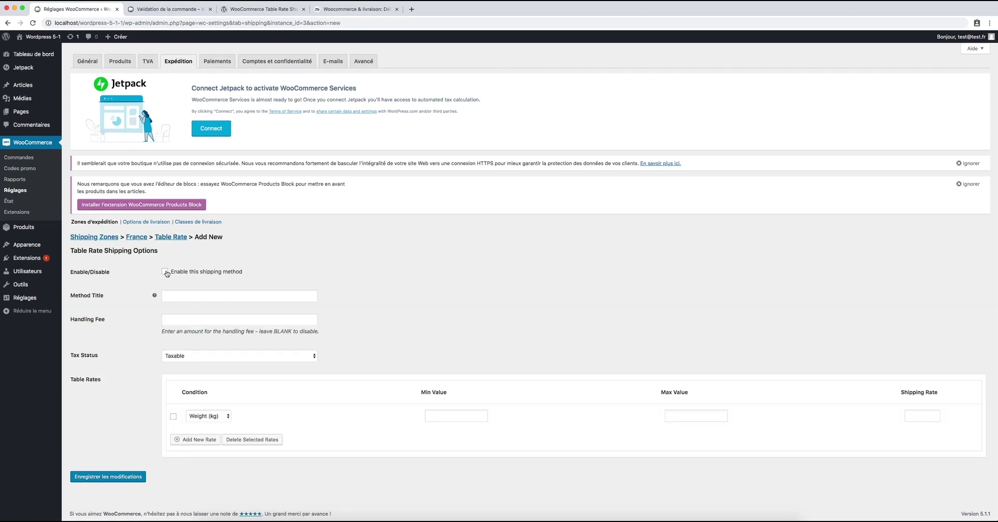
{"action": "left_click", "coordinate": [170, 294]}
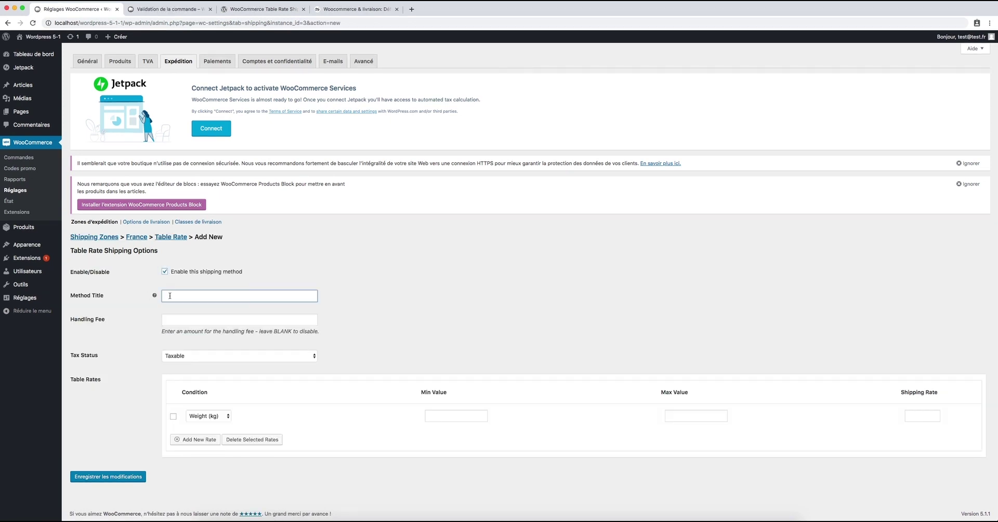
{"action": "type", "text": "Chronopost"}
{"action": "left_click", "coordinate": [227, 319]}
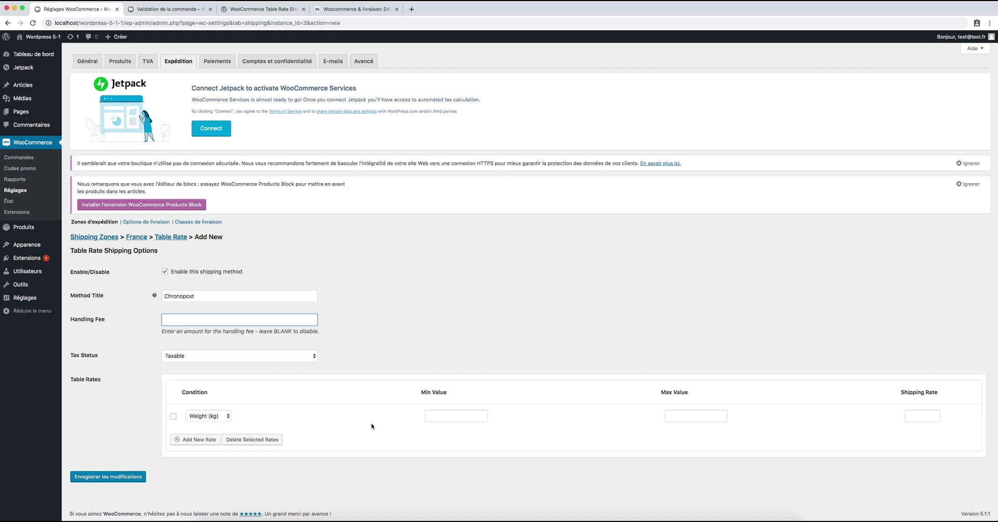
Step: Define the first Chronopost weight rate from 0.0 to 0.500 kg with a shipping rate of 5
{"action": "left_click", "coordinate": [443, 416]}
{"action": "type", "text": "0"}
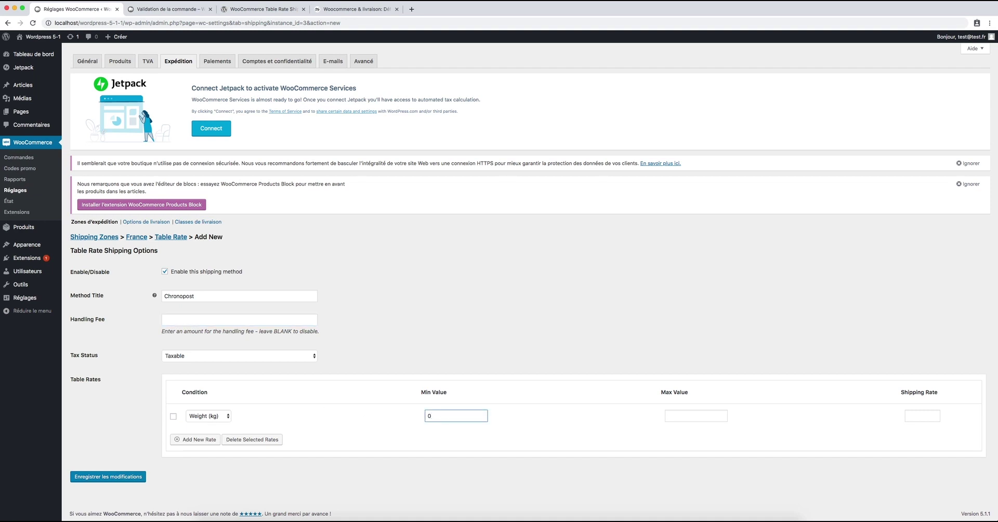
{"action": "type", "text": ".0"}
{"action": "left_click", "coordinate": [687, 414]}
{"action": "type", "text": "0.500"}
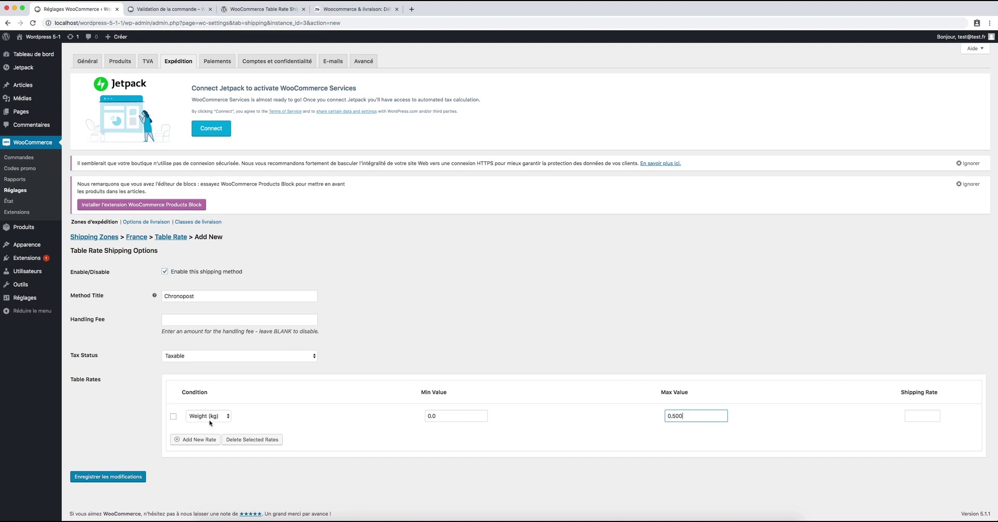
{"action": "left_click", "coordinate": [911, 415]}
{"action": "type", "text": "5"}
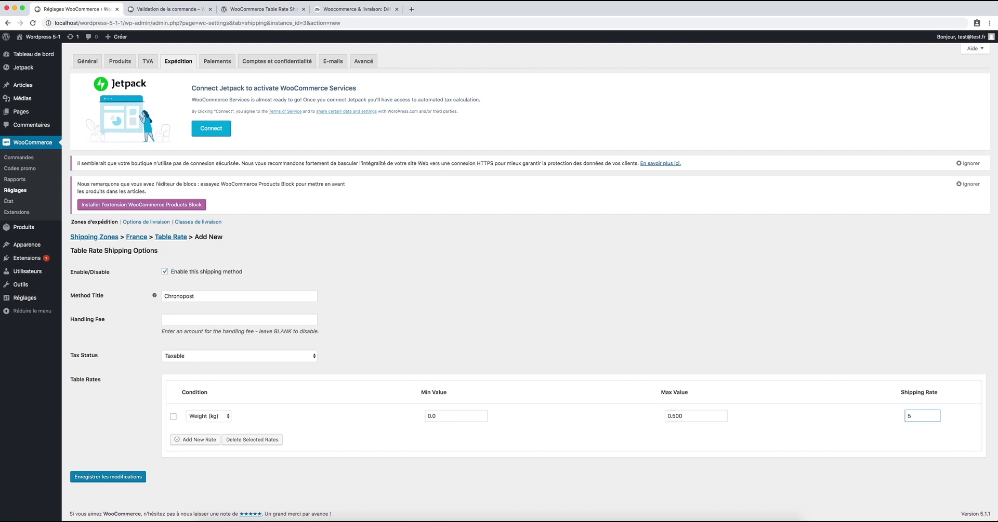
Step: Add a second Chronopost weight rate from 0.501 to 1 kg with a shipping rate of 10, and save the changes
{"action": "left_click", "coordinate": [213, 439]}
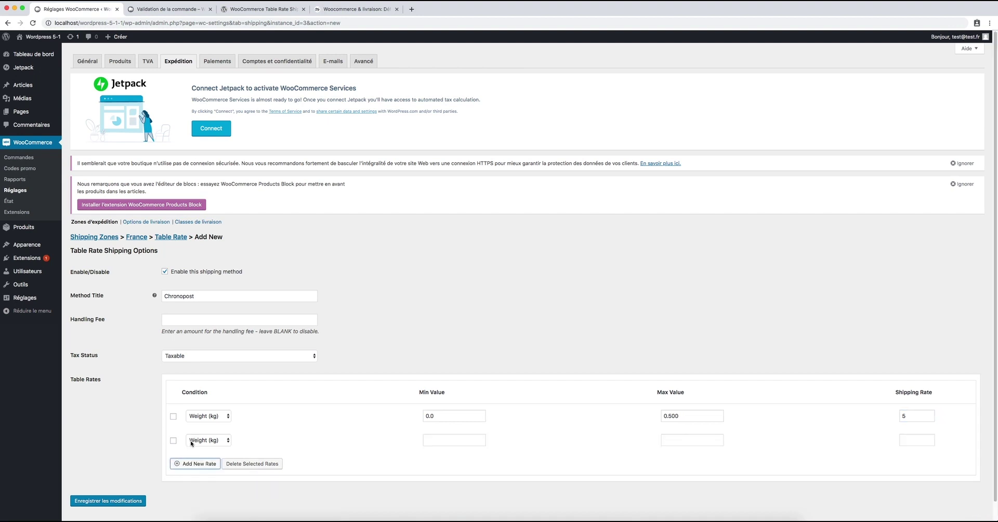
{"action": "left_click", "coordinate": [432, 440]}
{"action": "type", "text": "0.501"}
{"action": "left_click", "coordinate": [673, 438]}
{"action": "type", "text": "1"}
{"action": "left_click", "coordinate": [917, 441]}
{"action": "type", "text": "10"}
{"action": "scroll", "coordinate": [793, 432], "scroll_direction": "down", "scroll_amount": 1}
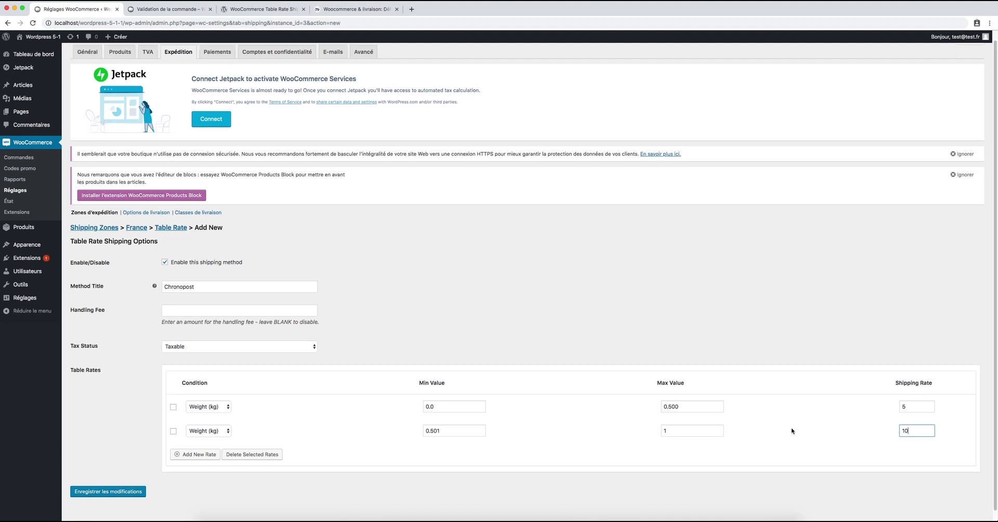
{"action": "left_click", "coordinate": [143, 490]}
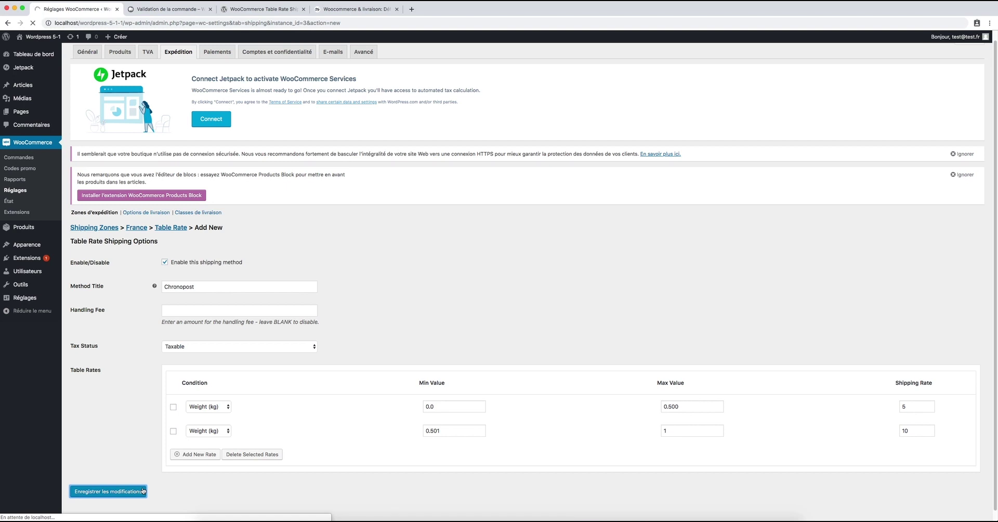
Step: Add one red (Rouge) T-shirt in size S to the cart from the storefront product page
{"action": "left_click", "coordinate": [150, 11]}
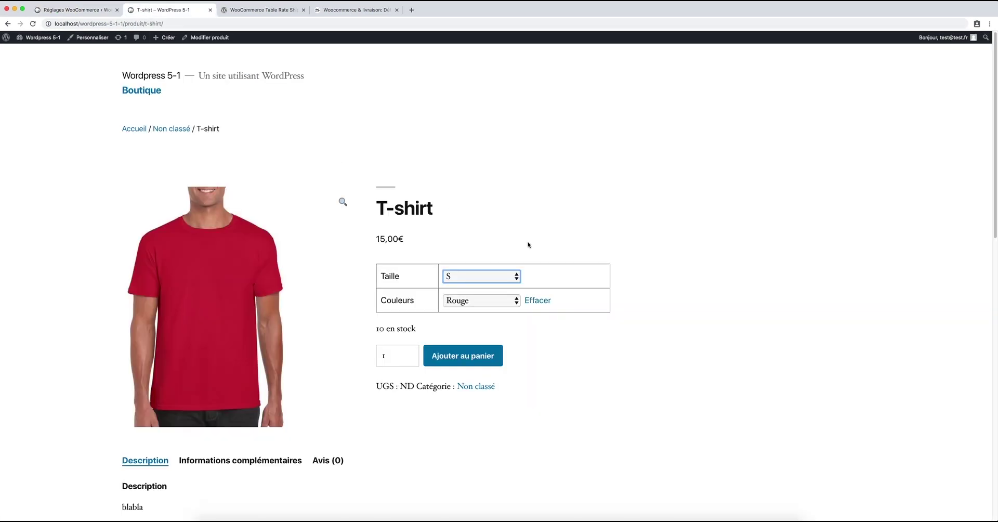
{"action": "left_click", "coordinate": [561, 244]}
{"action": "left_click", "coordinate": [456, 356]}
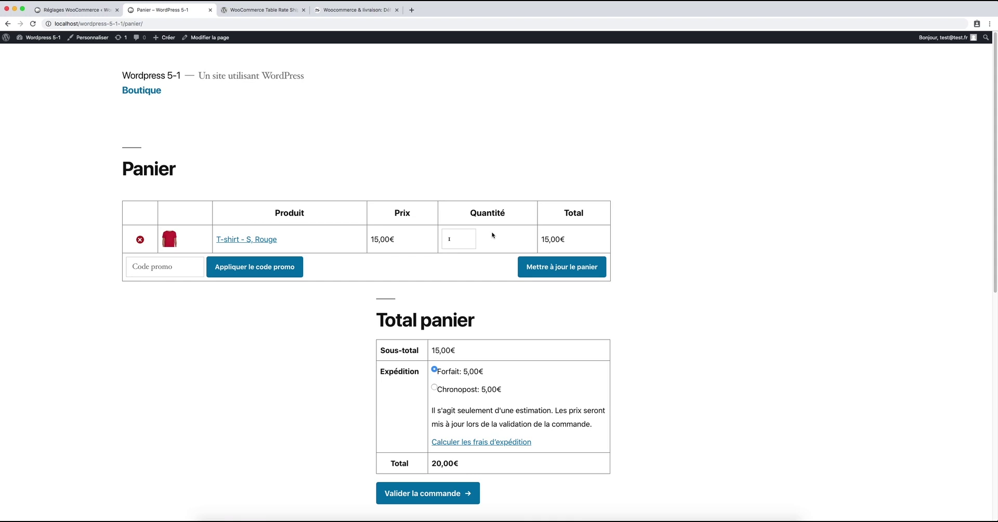
Step: Disable the Forfait shipping method in the France shipping zone and save the changes
{"action": "scroll", "coordinate": [515, 322], "scroll_direction": "down", "scroll_amount": 1}
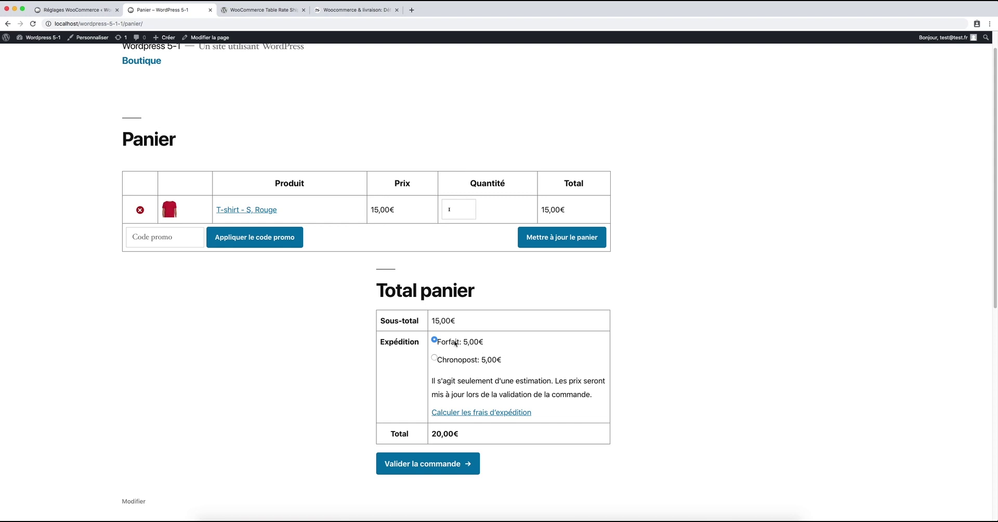
{"action": "left_click", "coordinate": [73, 10]}
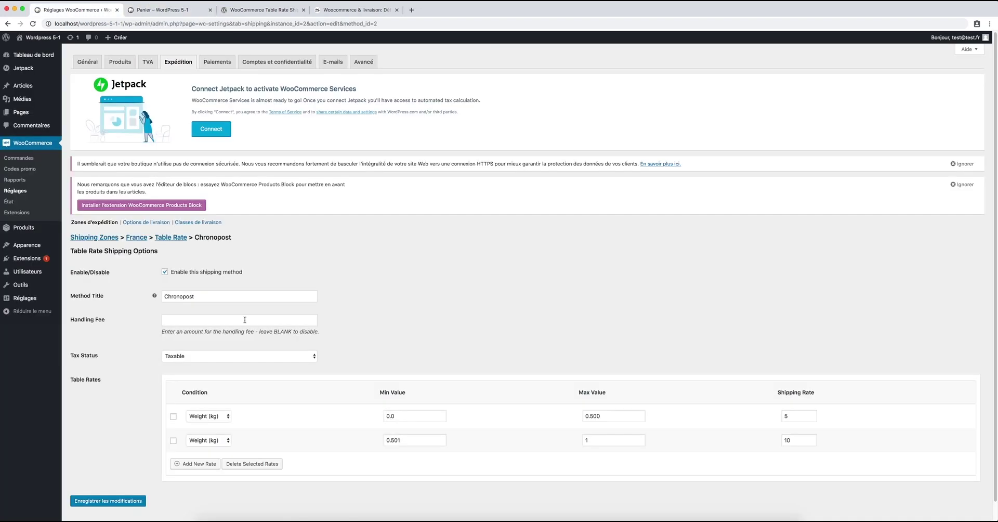
{"action": "left_click", "coordinate": [133, 238]}
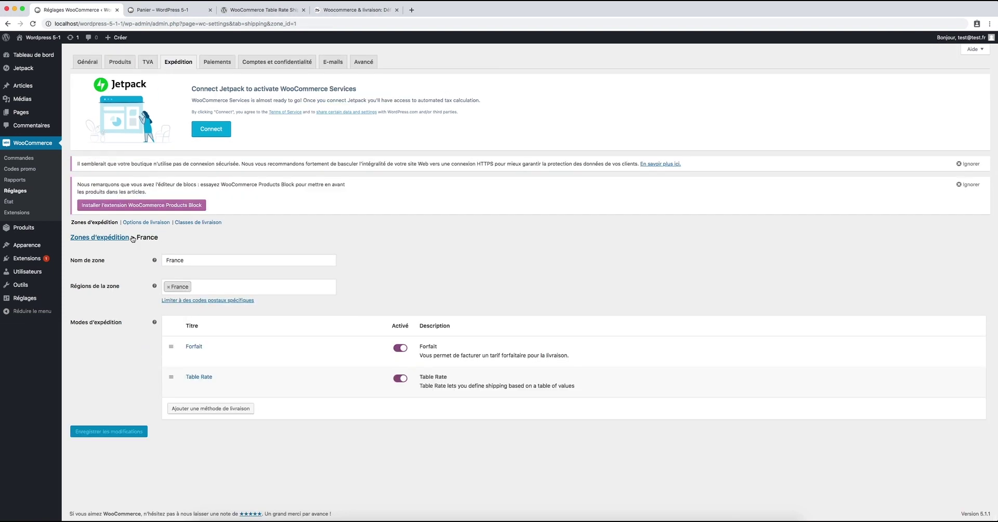
{"action": "left_click", "coordinate": [399, 347]}
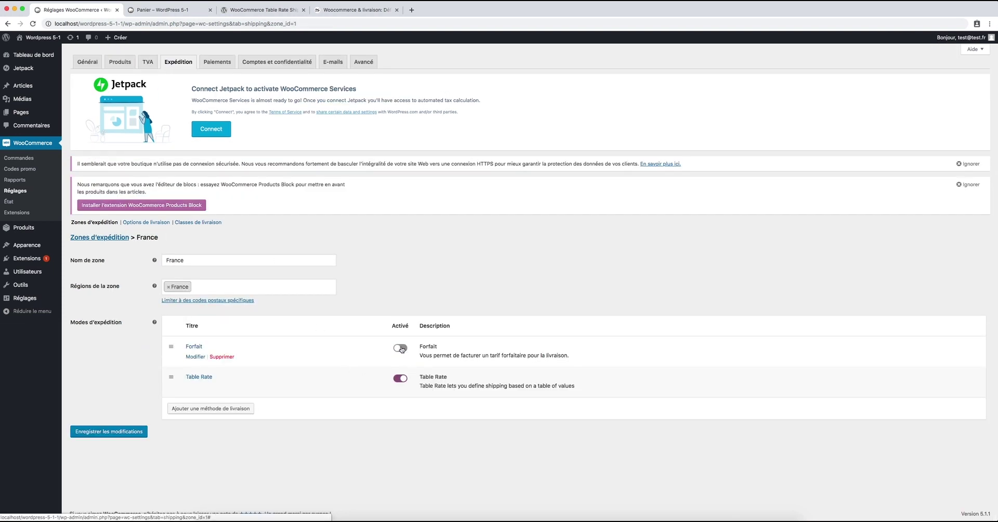
{"action": "left_click", "coordinate": [136, 431]}
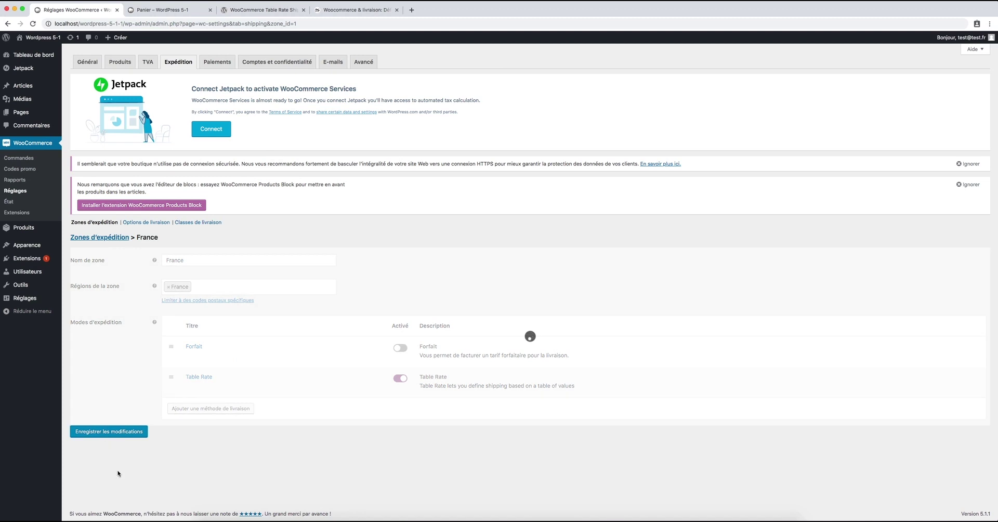
Step: Reload the storefront cart, raise the red size S T-shirt's quantity to 3 and update the cart
{"action": "left_click", "coordinate": [162, 10]}
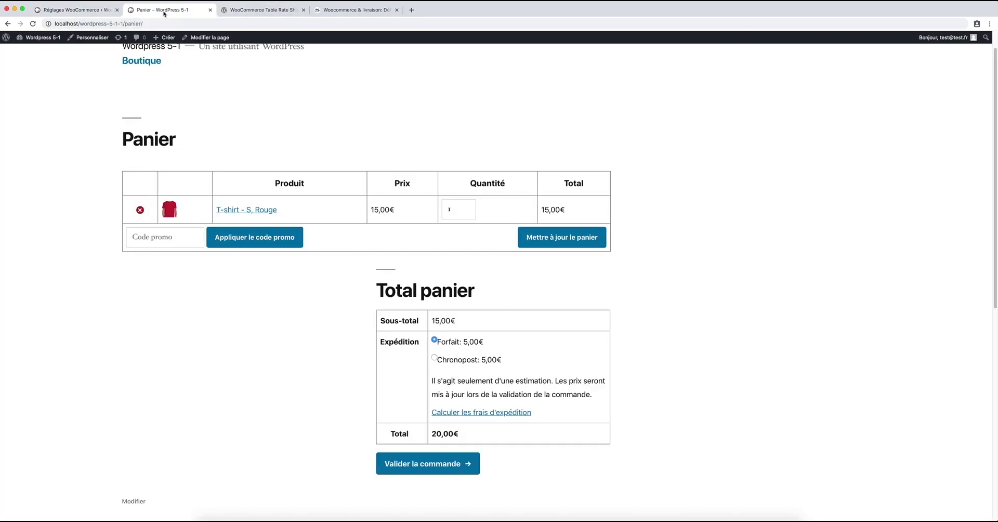
{"action": "key", "text": "super+r"}
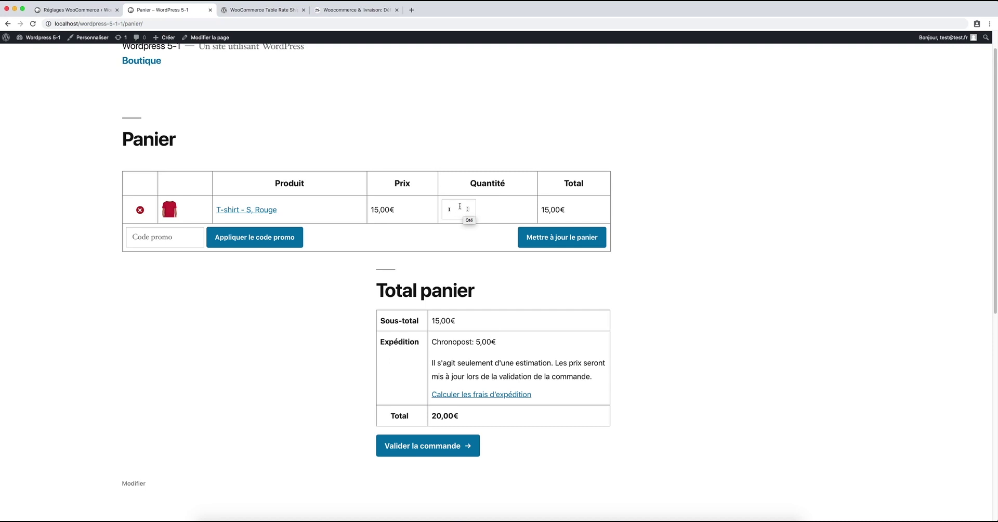
{"action": "double_click", "coordinate": [467, 208]}
{"action": "left_click", "coordinate": [524, 235]}
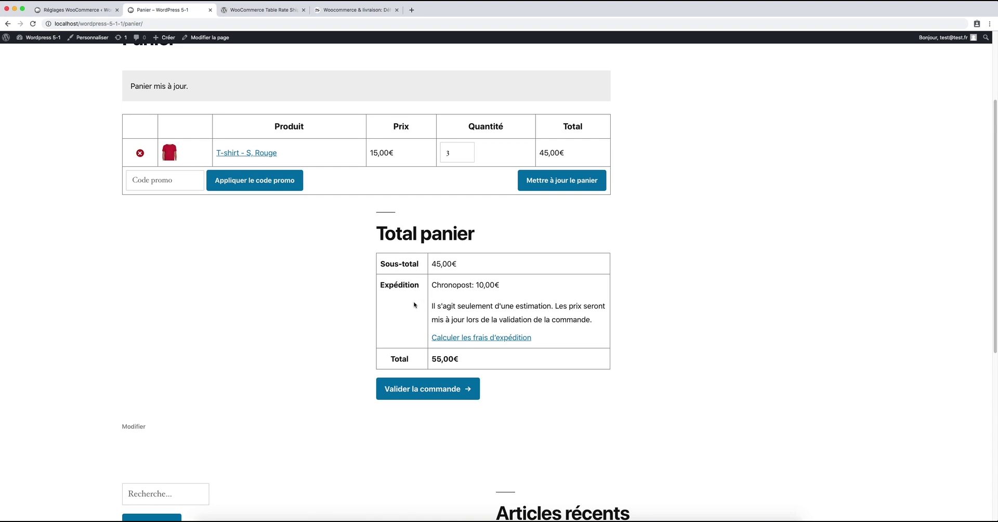
Step: Proceed to checkout and examine the Chronopost shipping line in the order summary
{"action": "left_click", "coordinate": [416, 394]}
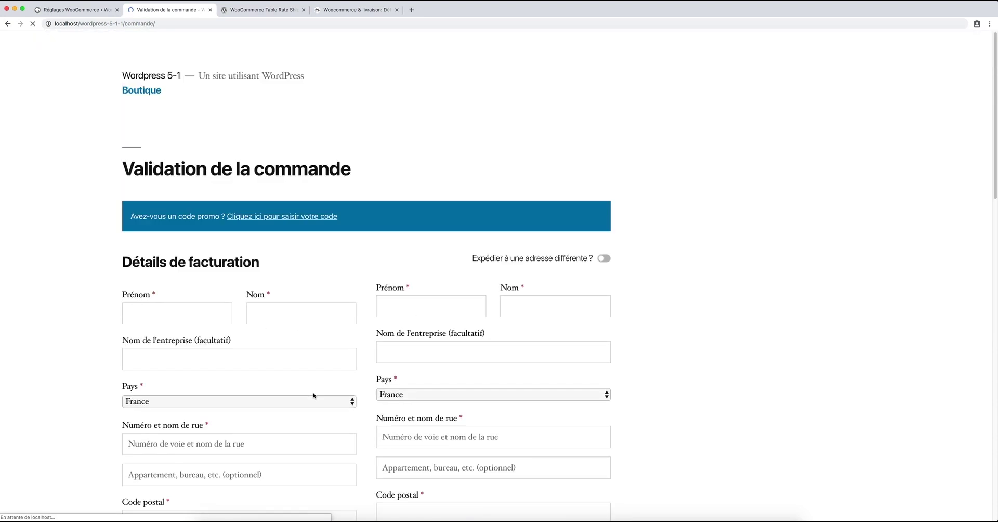
{"action": "scroll", "coordinate": [280, 363], "scroll_direction": "down", "scroll_amount": 10}
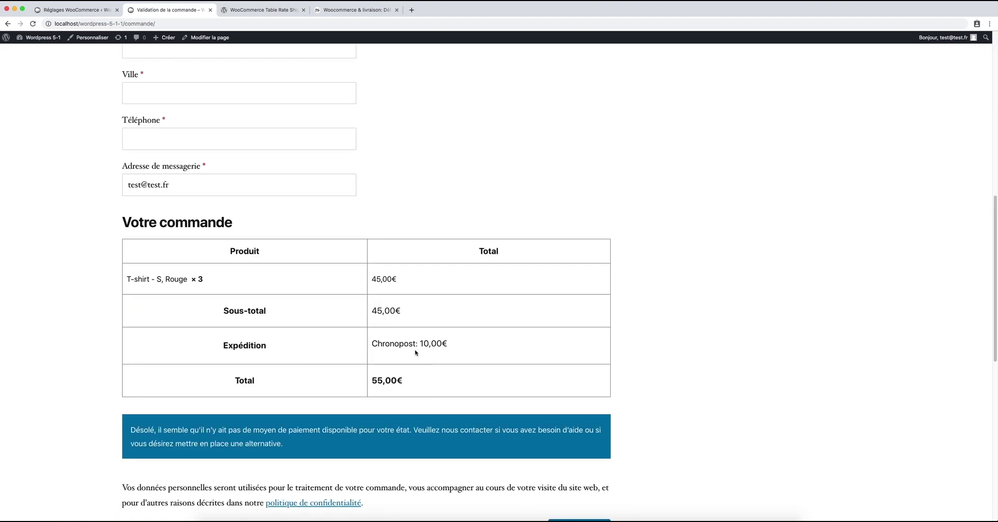
{"action": "left_click_drag", "start_coordinate": [372, 344], "coordinate": [473, 344]}
{"action": "scroll", "coordinate": [413, 364], "scroll_direction": "up", "scroll_amount": 1}
{"action": "scroll", "coordinate": [419, 367], "scroll_direction": "up", "scroll_amount": 7}
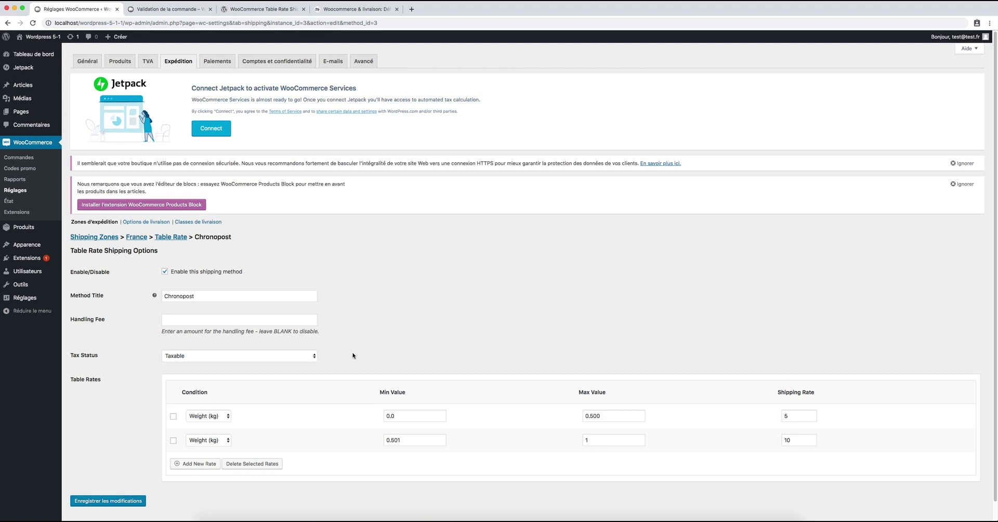
Step: Switch the condition of the first Chronopost table rate to Total Price (€)
{"action": "left_click", "coordinate": [219, 416]}
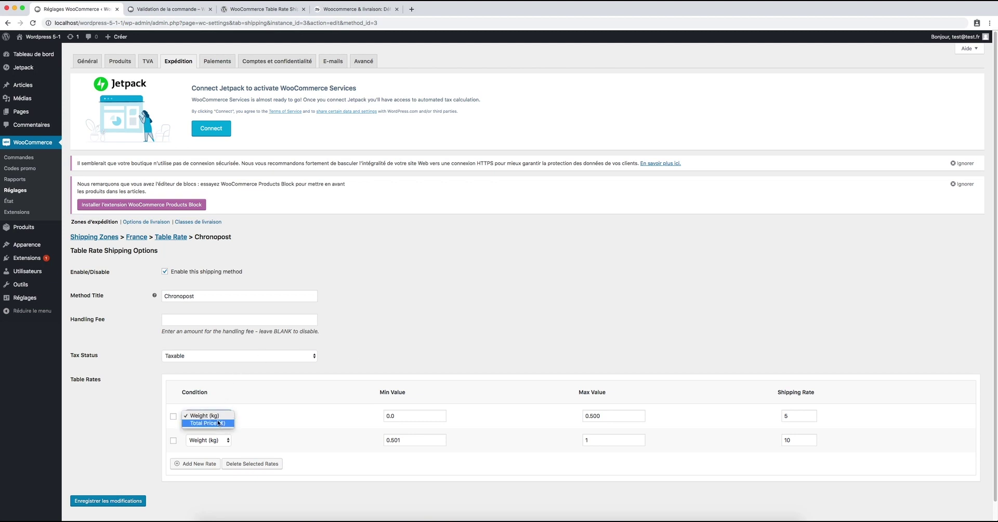
{"action": "left_click", "coordinate": [217, 423]}
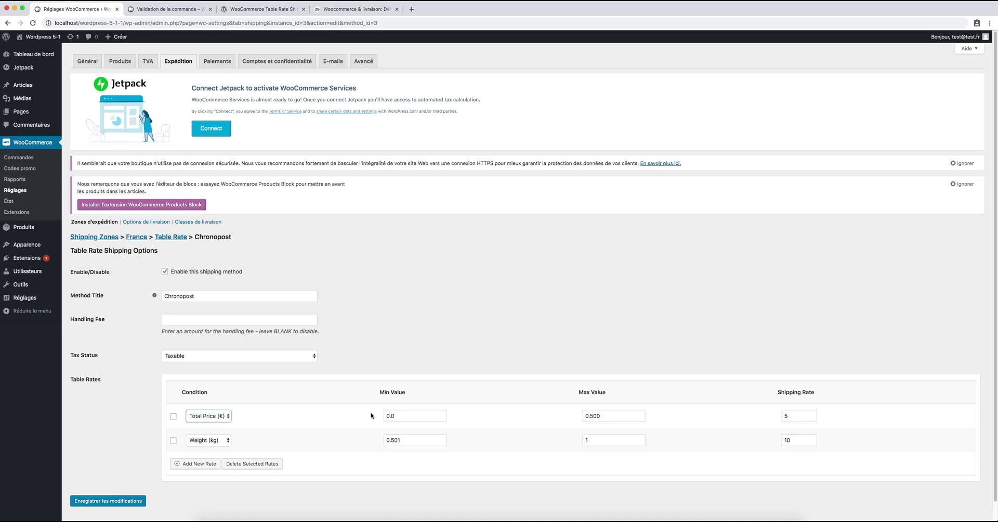